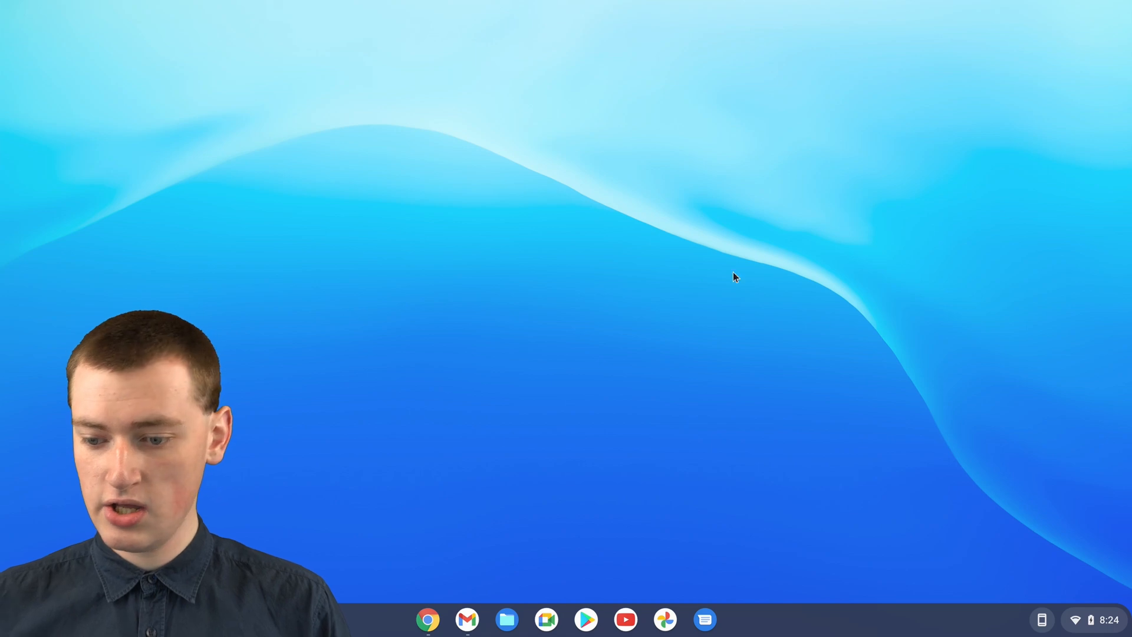
Step: Reach Chrome OS Settings from the status tray and expand the Advanced sections
{"action": "left_click", "coordinate": [1090, 625]}
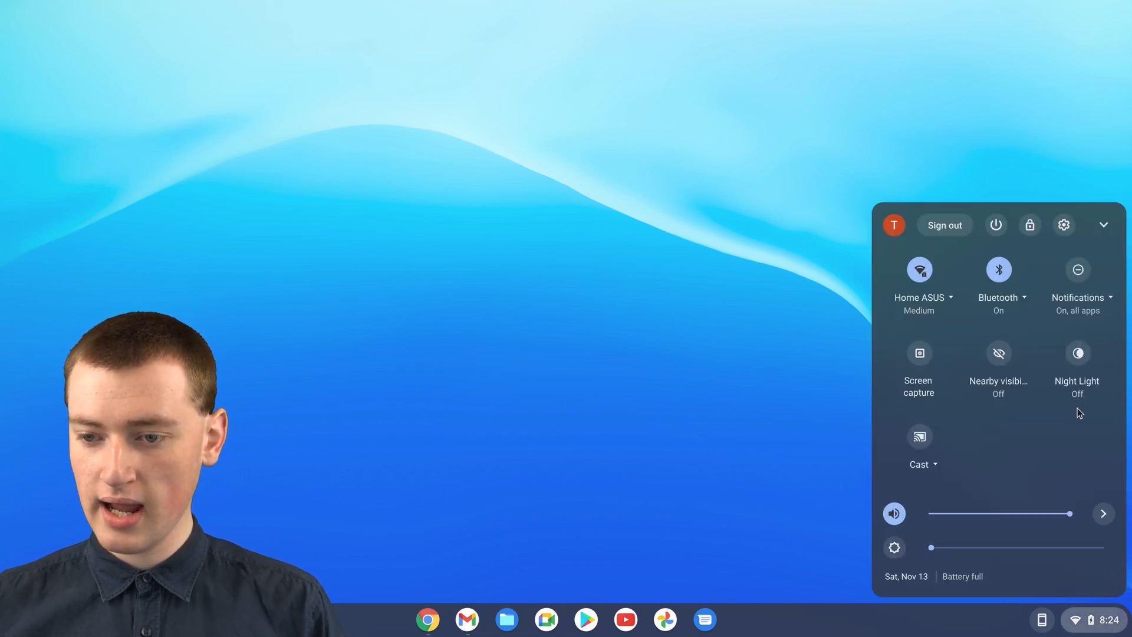
{"action": "left_click", "coordinate": [1065, 226]}
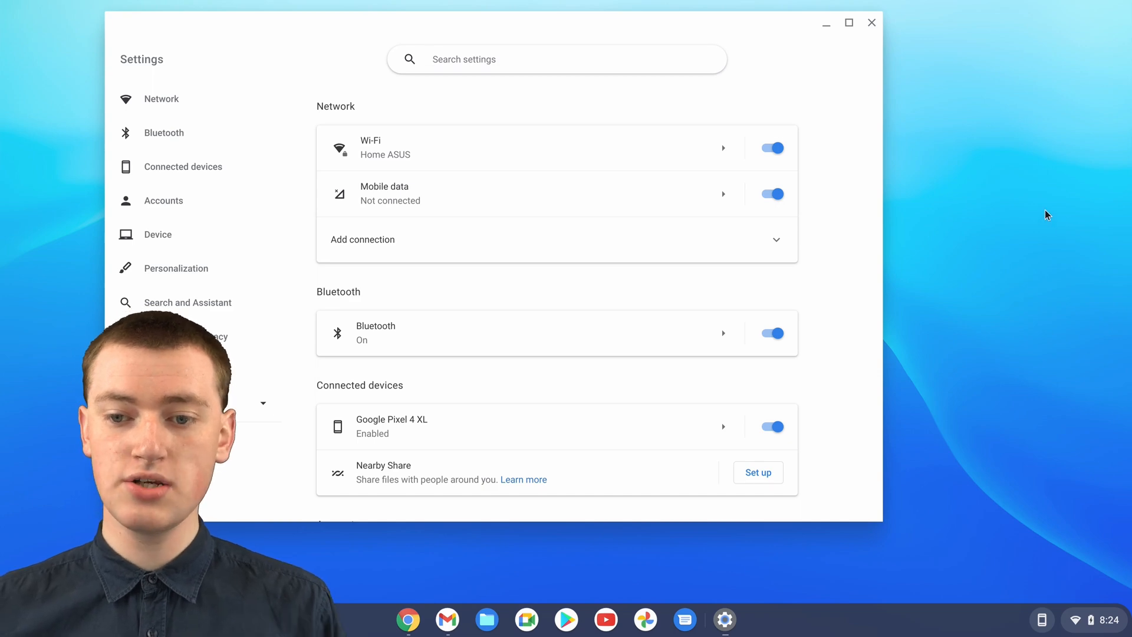
{"action": "scroll", "coordinate": [853, 174], "scroll_direction": "down", "scroll_amount": 8}
{"action": "scroll", "coordinate": [851, 179], "scroll_direction": "down", "scroll_amount": 8}
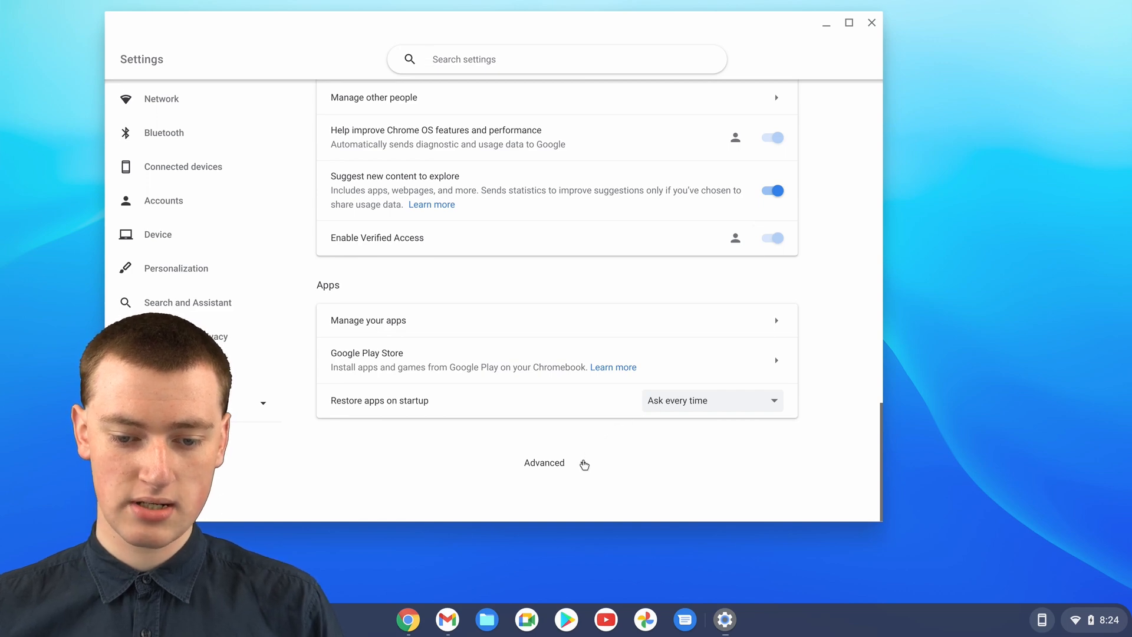
{"action": "left_click", "coordinate": [584, 464]}
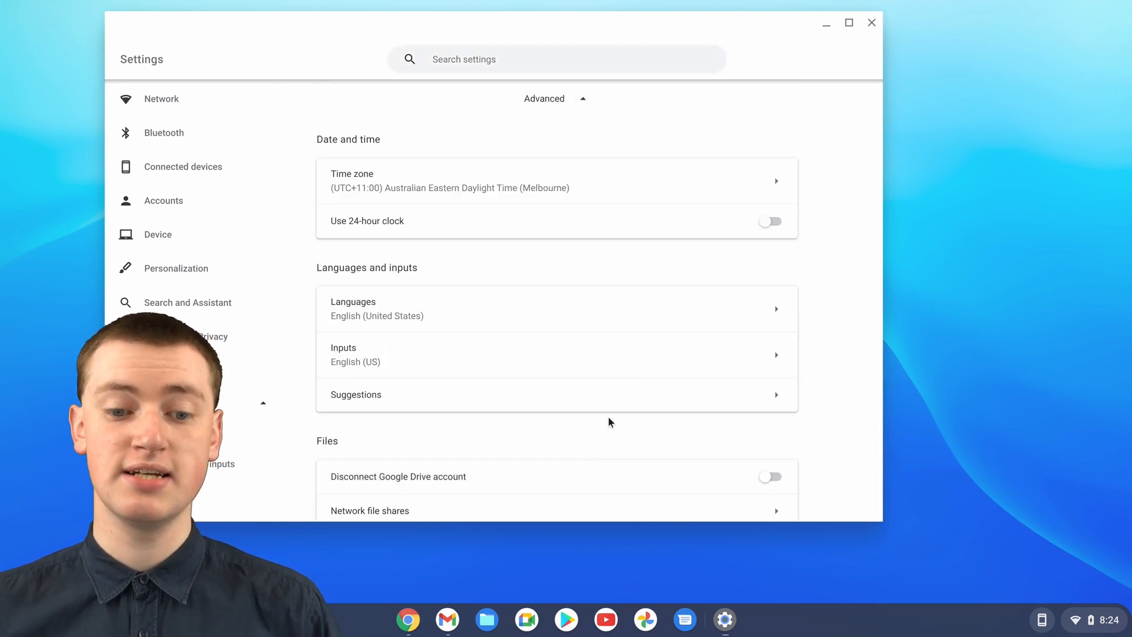
{"action": "scroll", "coordinate": [726, 390], "scroll_direction": "down", "scroll_amount": 5}
{"action": "scroll", "coordinate": [745, 380], "scroll_direction": "down", "scroll_amount": 3}
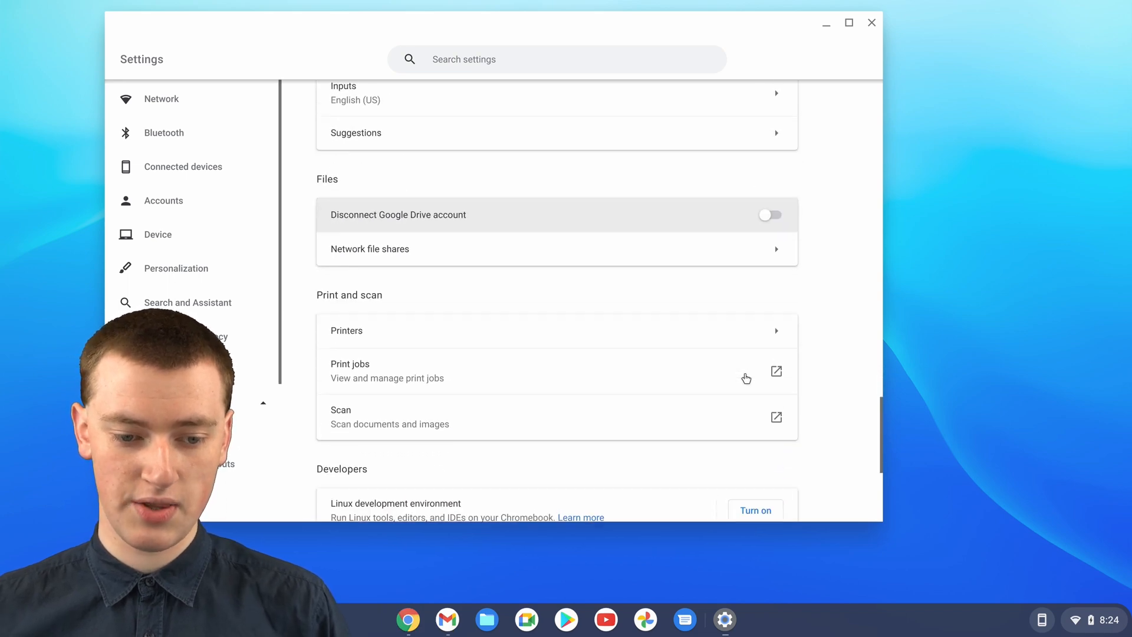
{"action": "scroll", "coordinate": [745, 379], "scroll_direction": "down", "scroll_amount": 4}
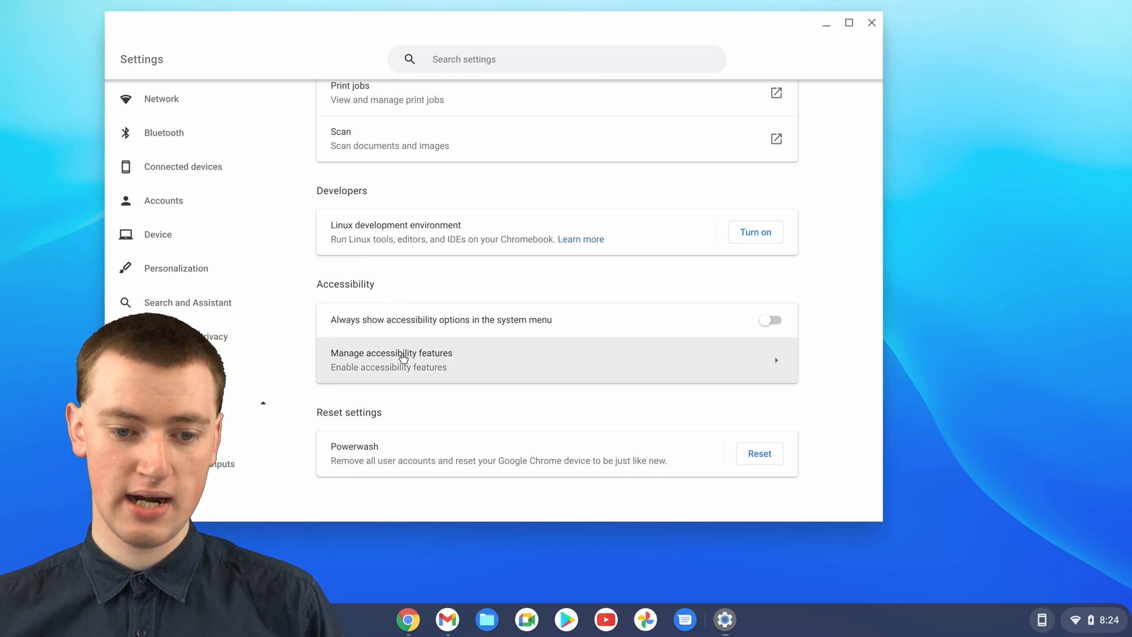
Step: Go to the Manage accessibility features page
{"action": "left_click", "coordinate": [406, 366]}
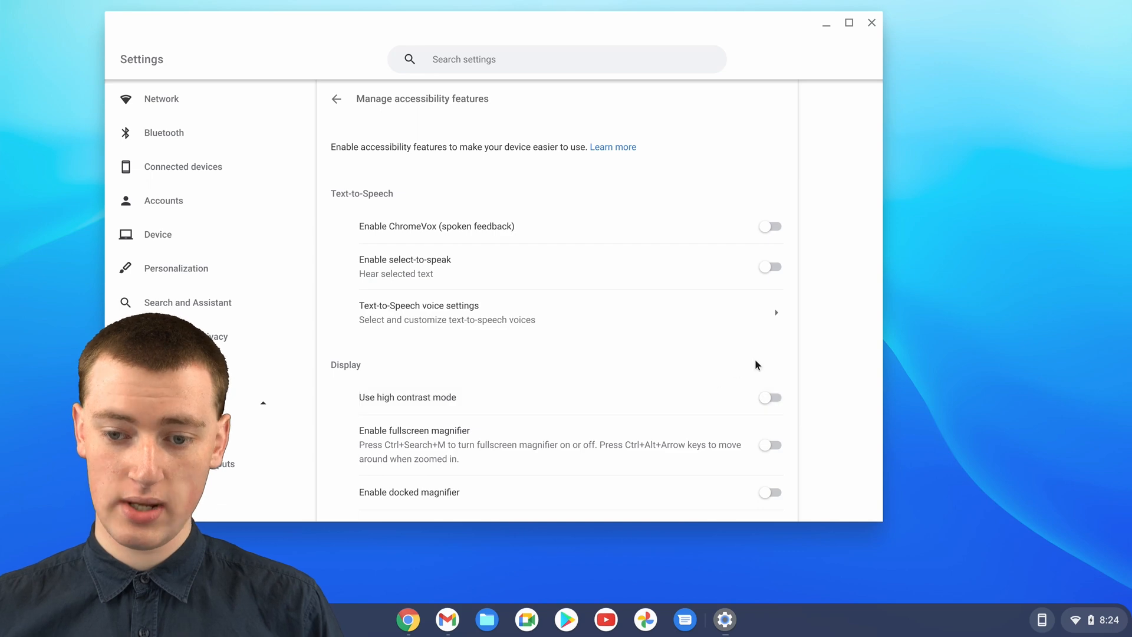
{"action": "scroll", "coordinate": [821, 340], "scroll_direction": "down", "scroll_amount": 5}
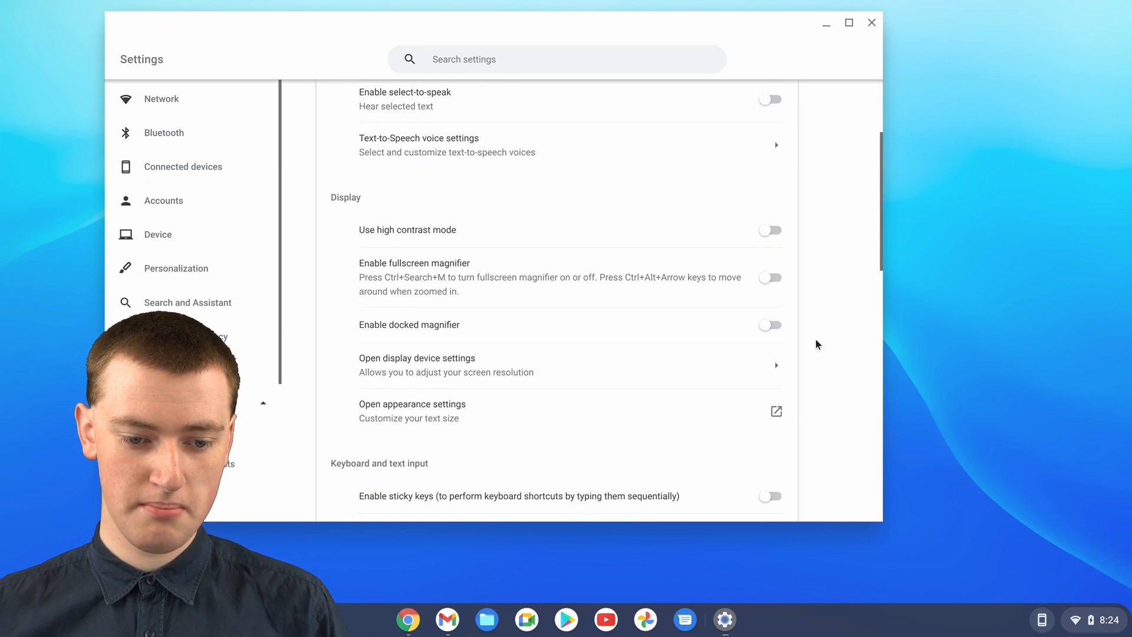
{"action": "scroll", "coordinate": [812, 338], "scroll_direction": "down", "scroll_amount": 3}
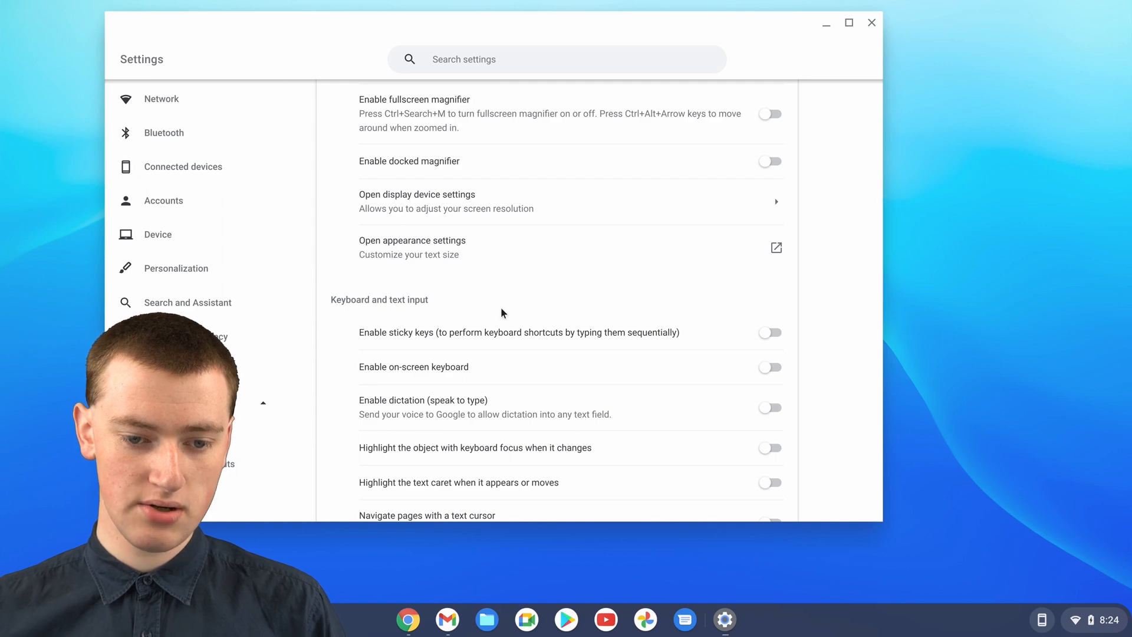
{"action": "scroll", "coordinate": [624, 316], "scroll_direction": "down", "scroll_amount": 3}
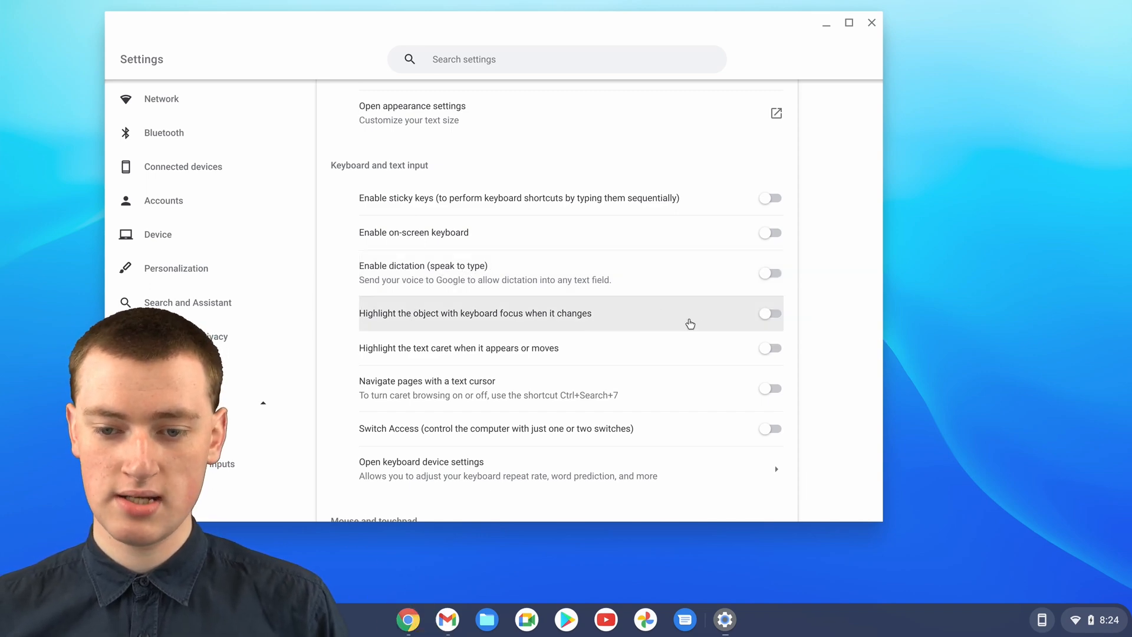
Step: Enable dictation (speak to type), confirm it, close Settings and launch Chrome on Google
{"action": "left_click", "coordinate": [769, 277]}
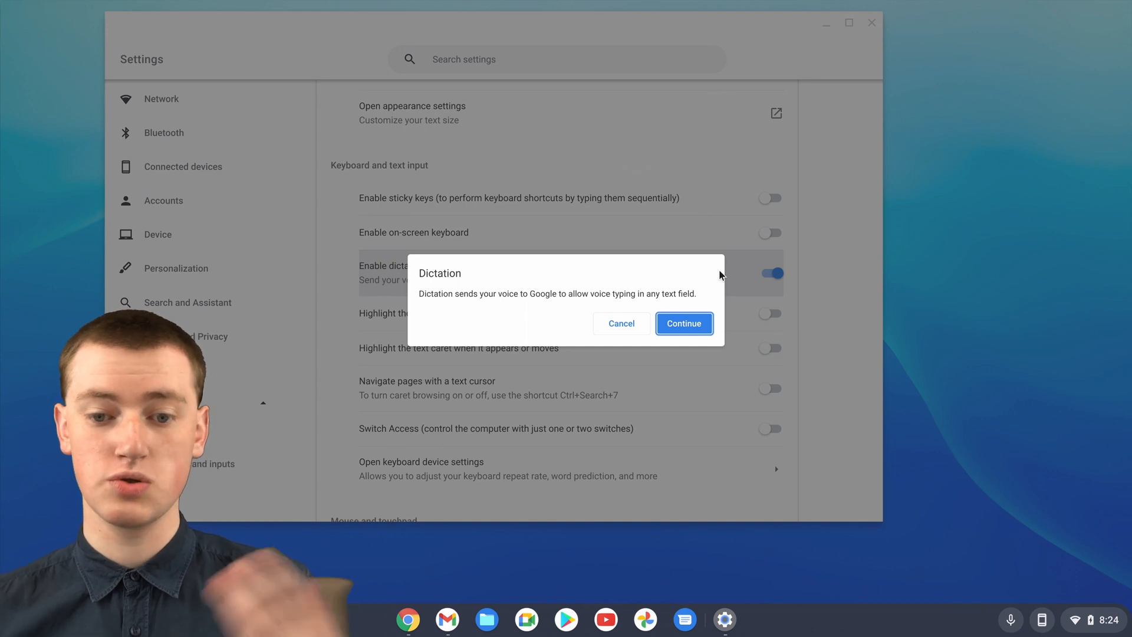
{"action": "left_click", "coordinate": [691, 320]}
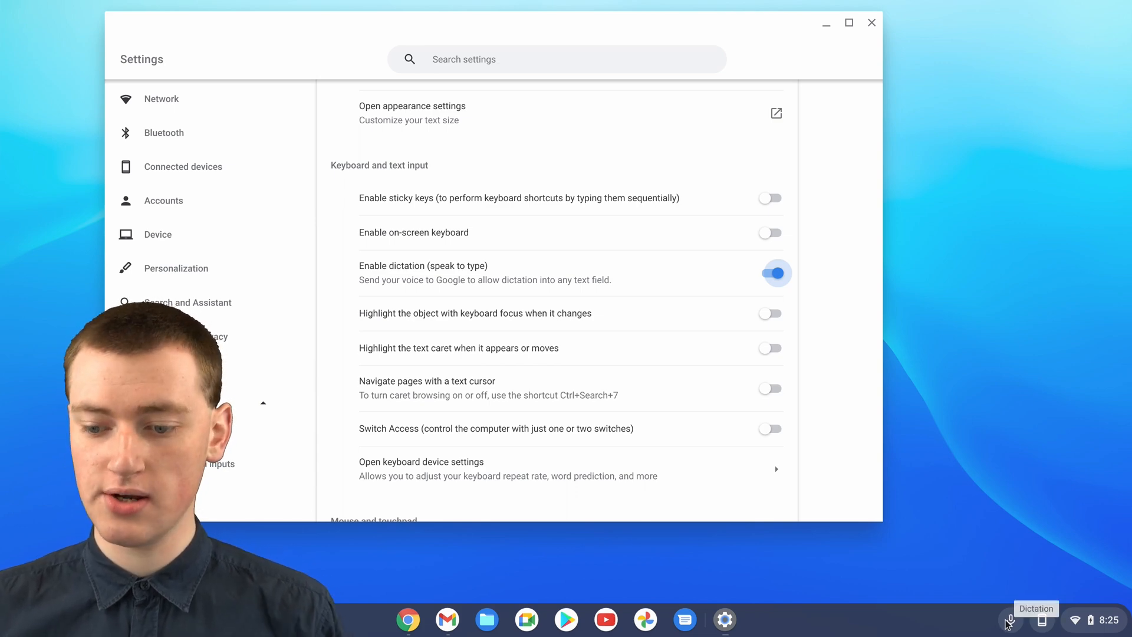
{"action": "left_click", "coordinate": [872, 23]}
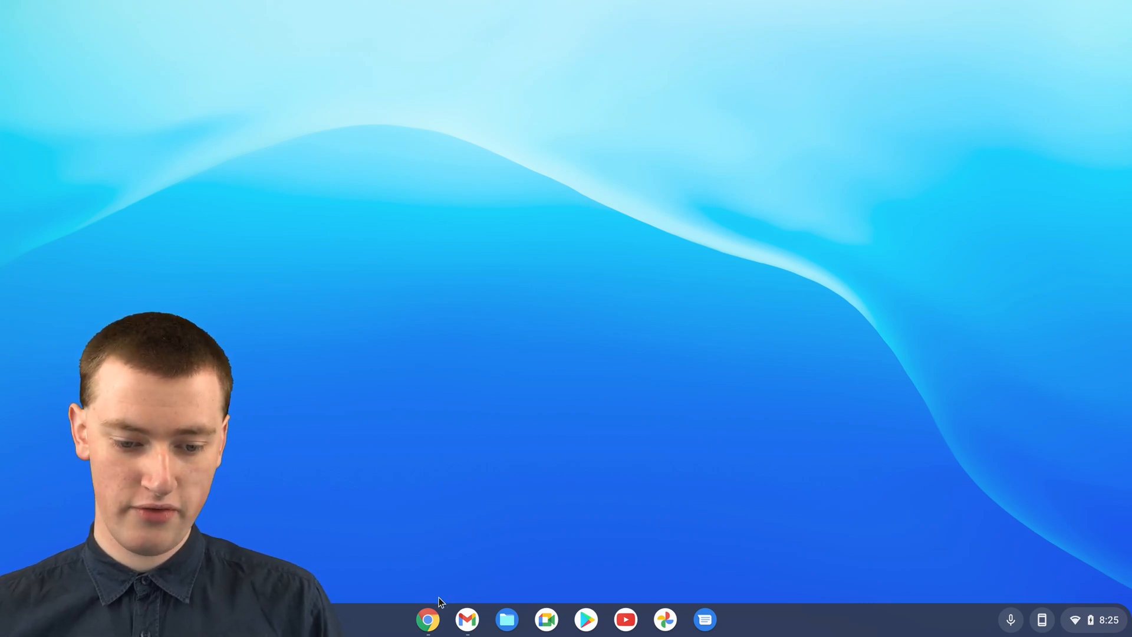
{"action": "left_click", "coordinate": [429, 619]}
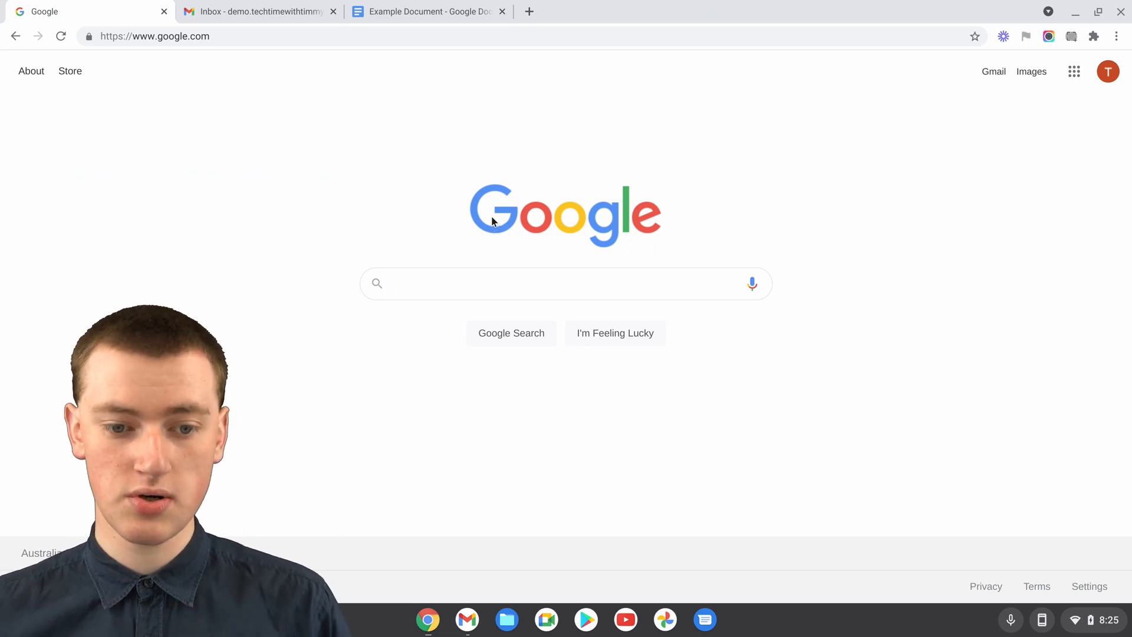
Step: Dictate a query starting 'tech time with Timmy' into the Google search box
{"action": "left_click", "coordinate": [416, 281]}
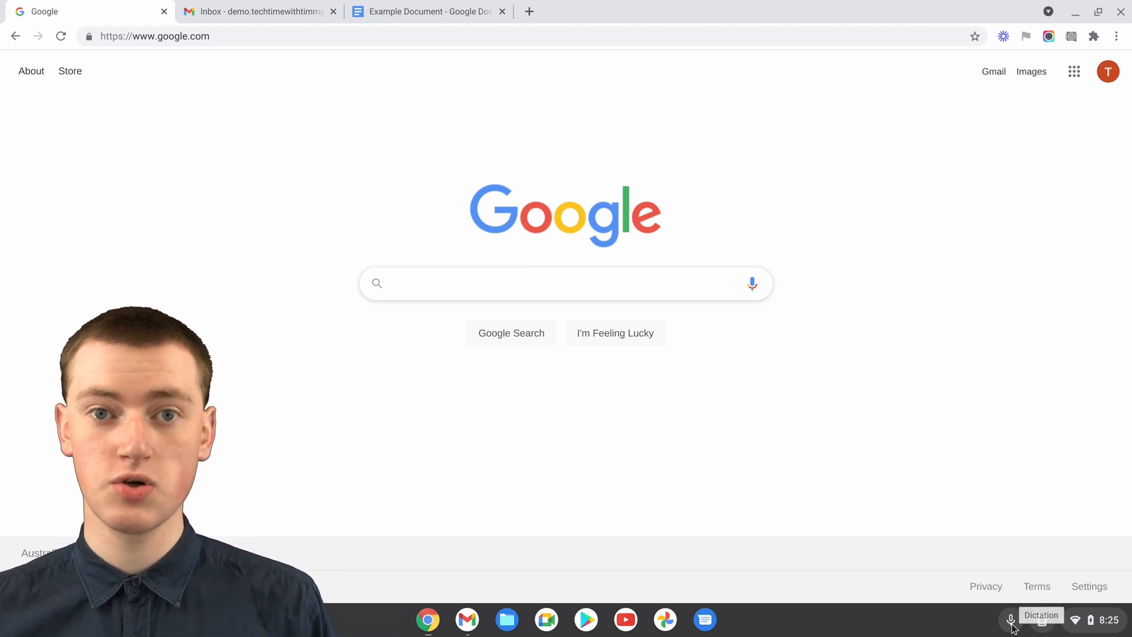
{"action": "left_click", "coordinate": [1010, 619]}
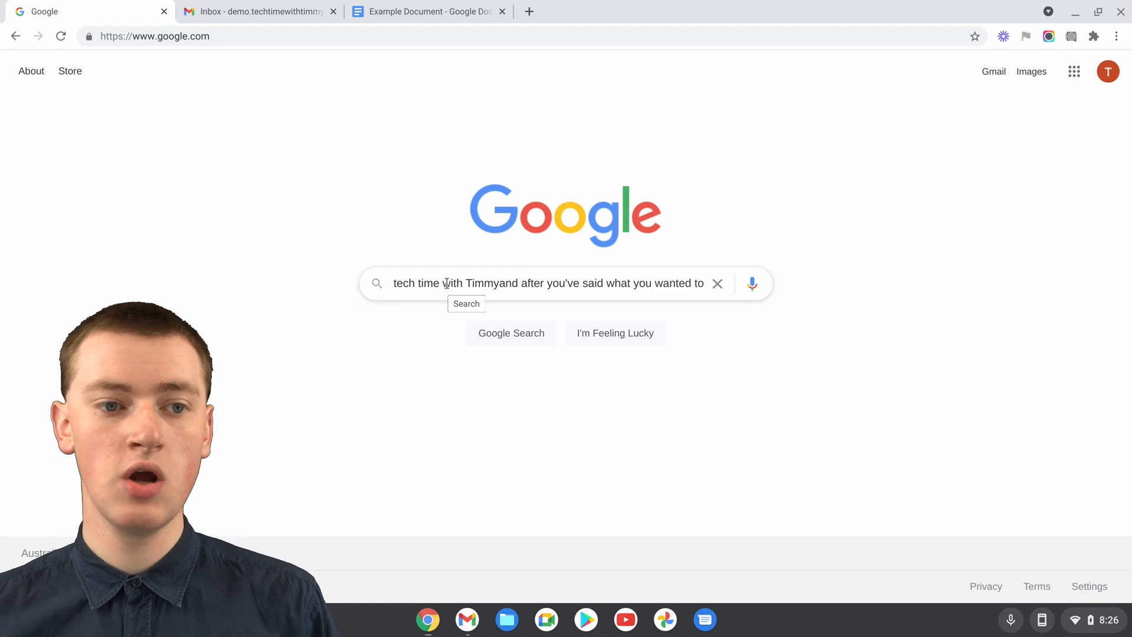
{"action": "left_click", "coordinate": [270, 11]}
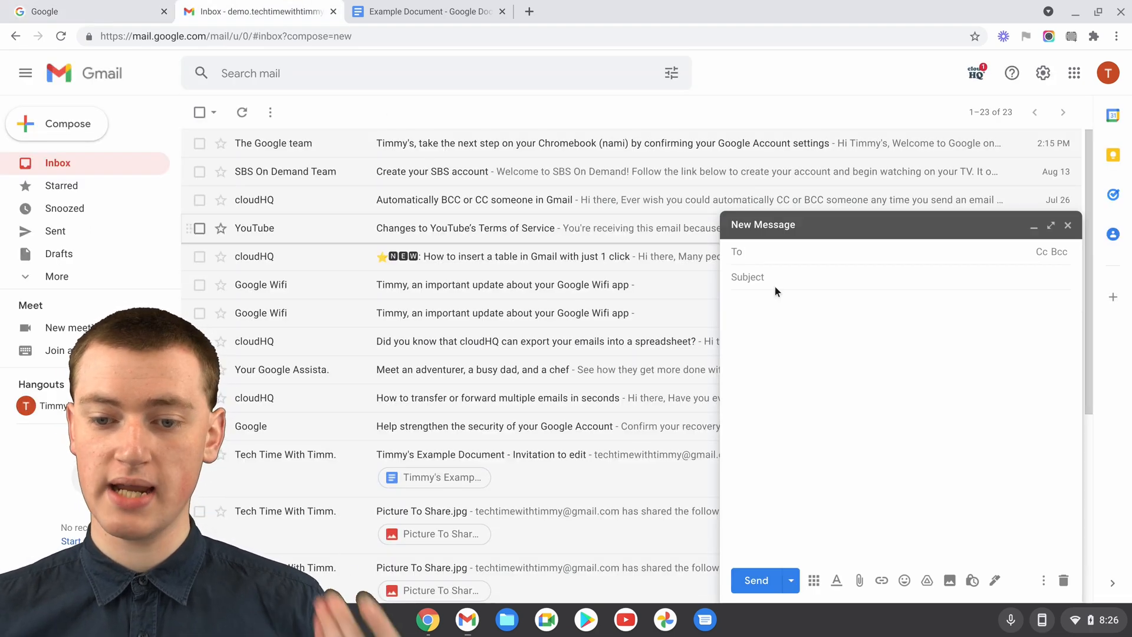
Step: Dictate a Gmail message body starting 'this is a test of the voice typing'
{"action": "left_click", "coordinate": [805, 330]}
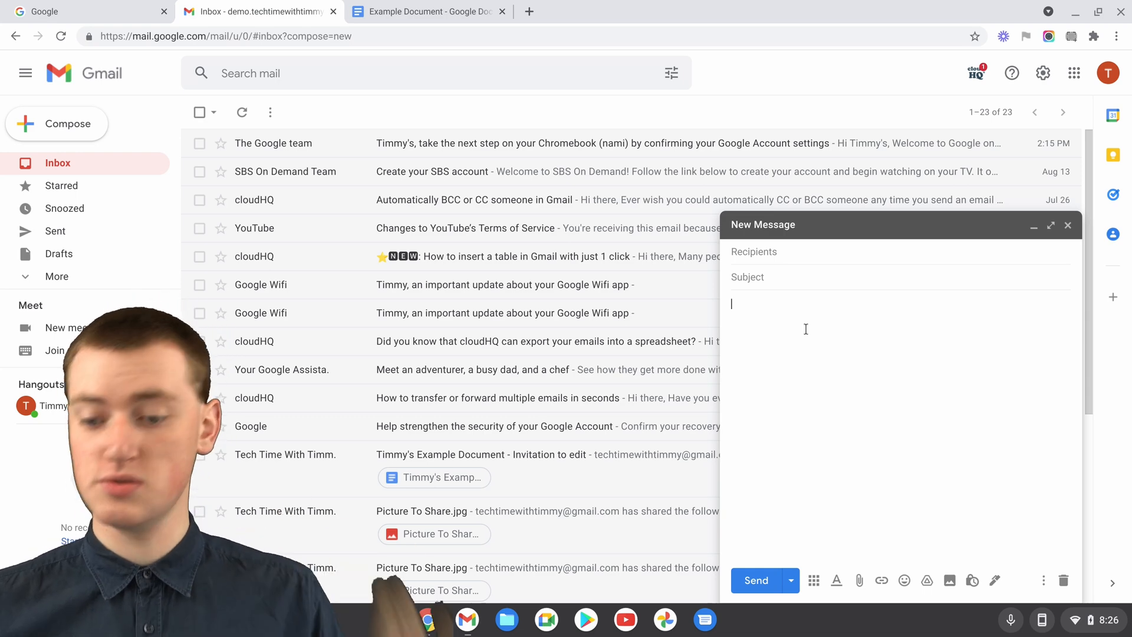
{"action": "left_click", "coordinate": [1010, 620]}
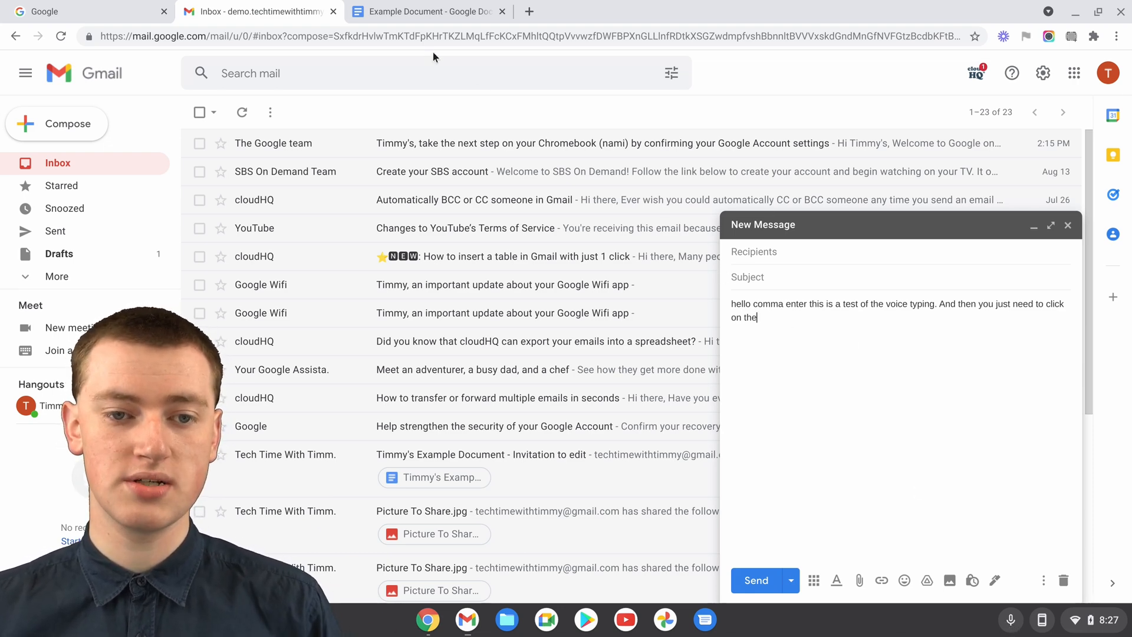
Step: Dictate a passage into Example Document, then switch system dictation off
{"action": "left_click", "coordinate": [426, 11]}
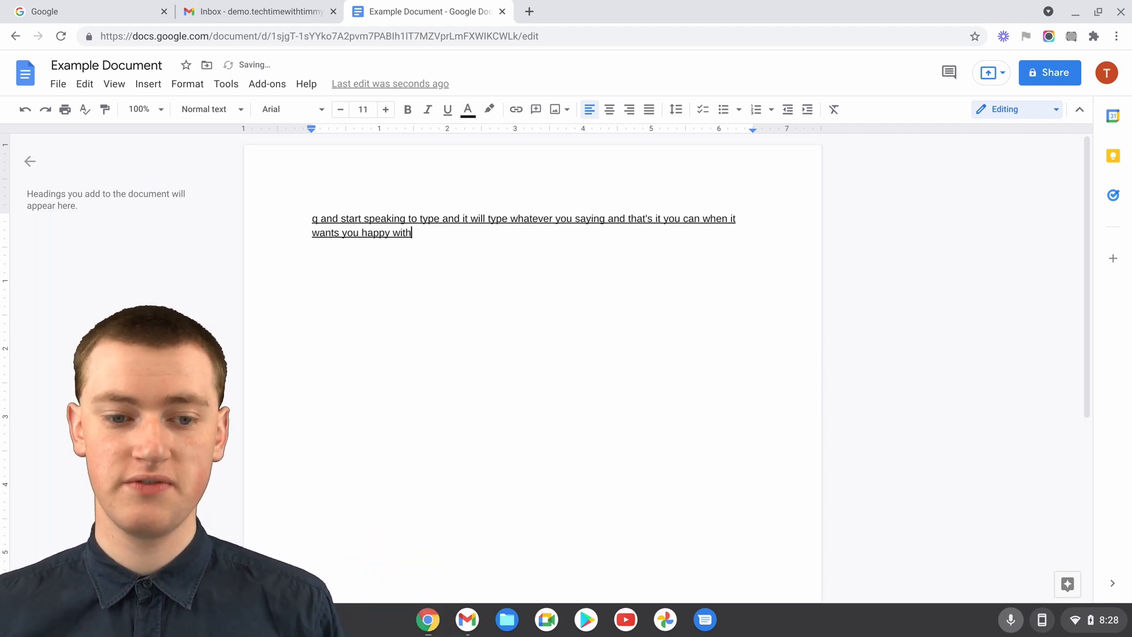
{"action": "left_click", "coordinate": [1009, 617]}
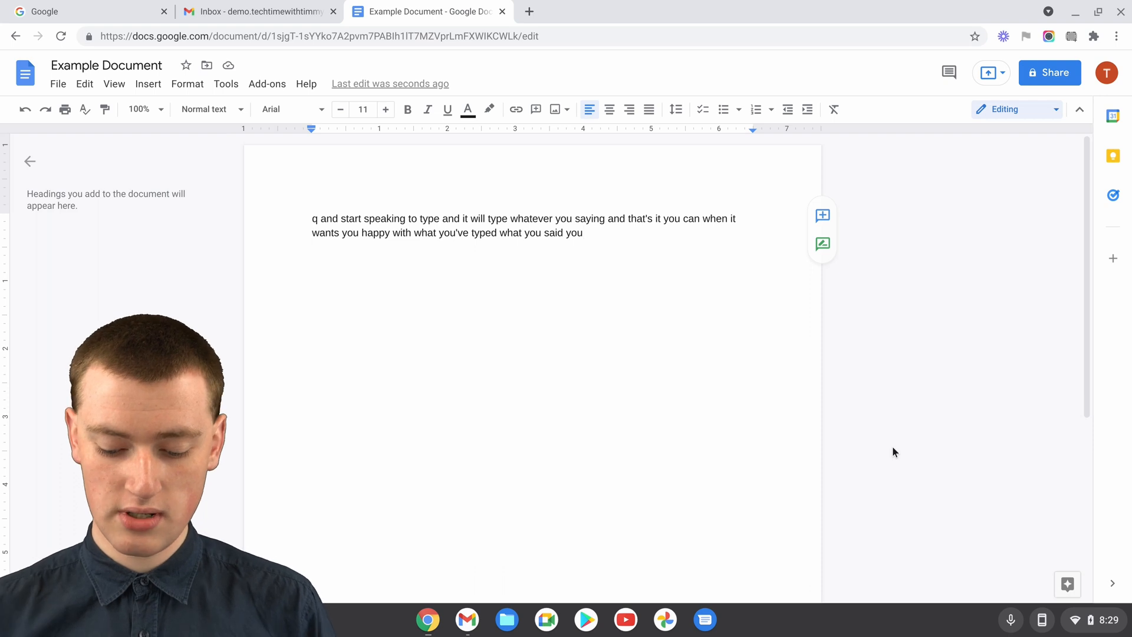
{"action": "key", "text": "Return"}
{"action": "key", "text": "Return"}
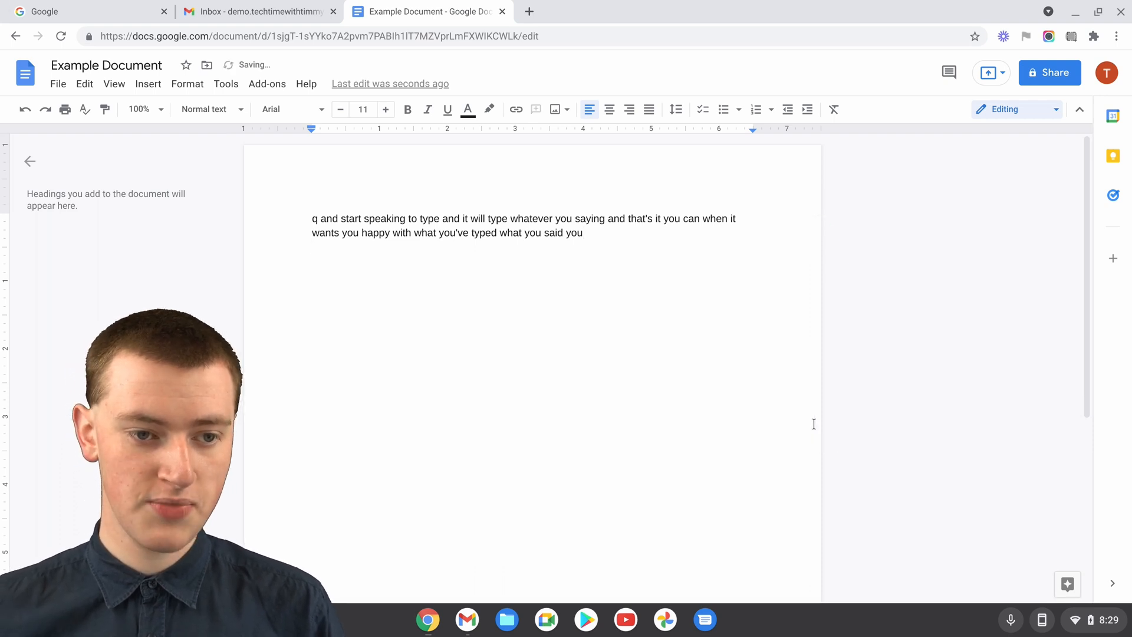
Step: Start Docs voice typing from Tools and allow microphone access
{"action": "left_click", "coordinate": [226, 84]}
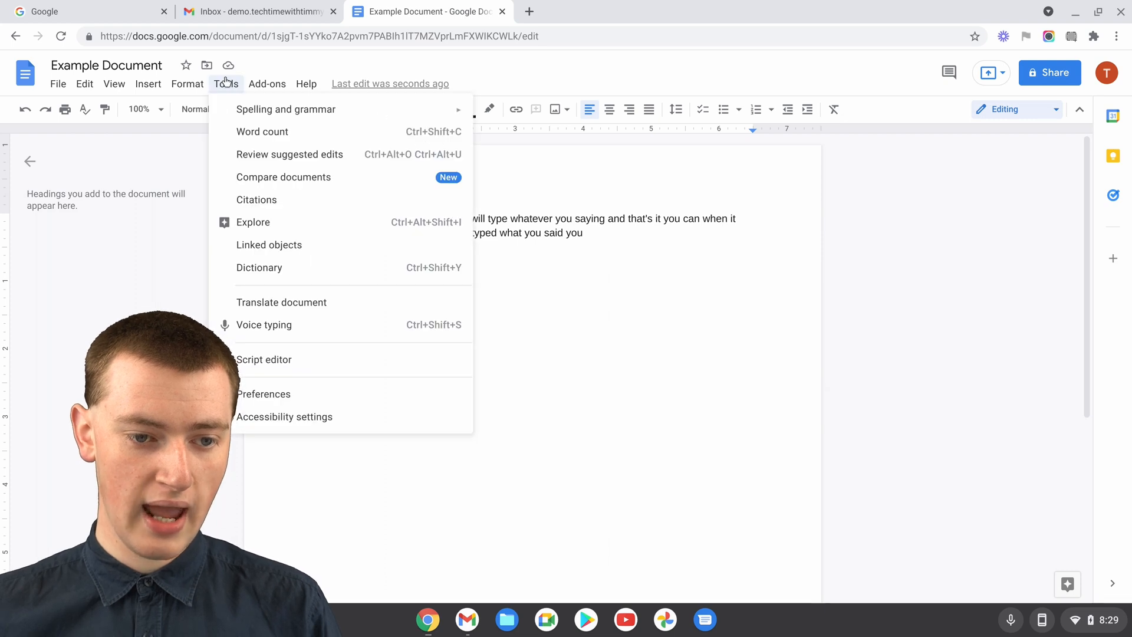
{"action": "left_click", "coordinate": [315, 324]}
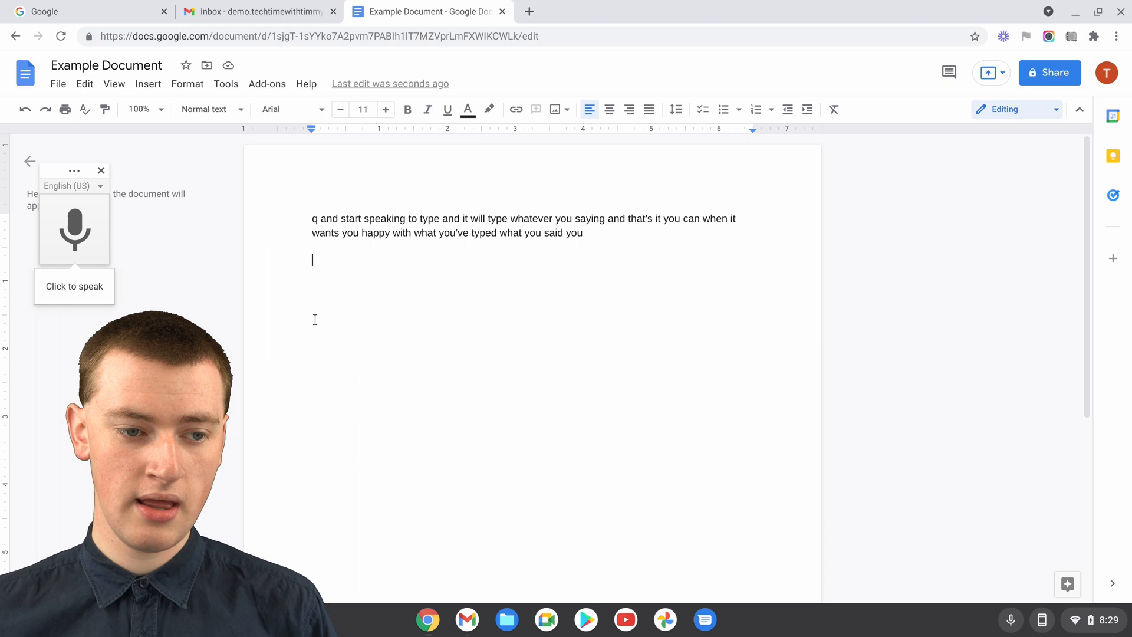
{"action": "left_click", "coordinate": [75, 232]}
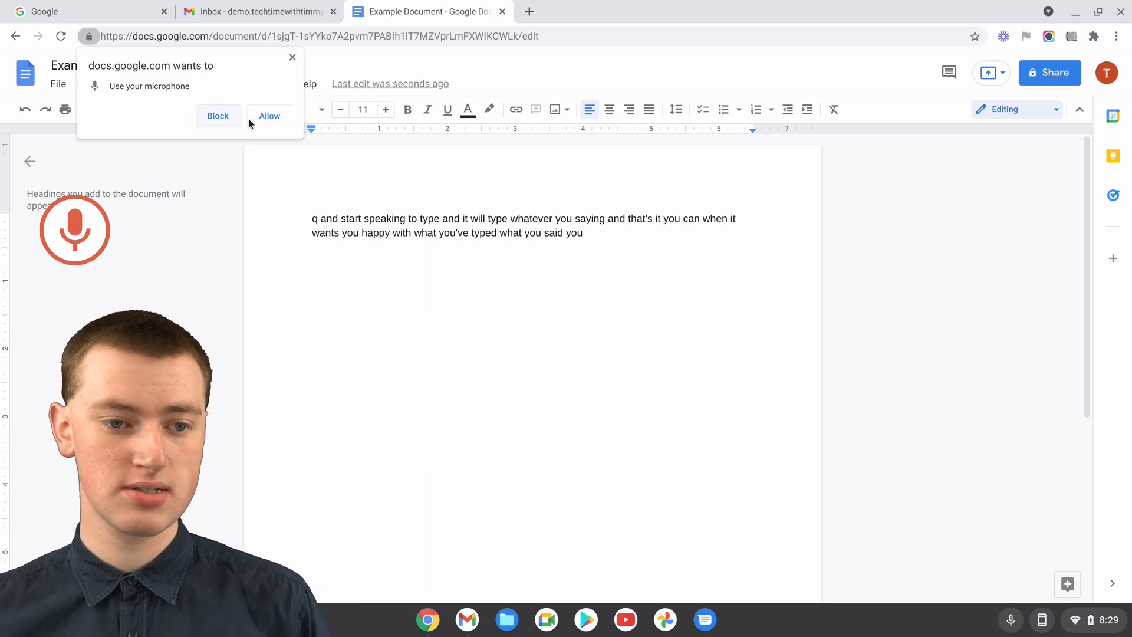
{"action": "left_click", "coordinate": [271, 116]}
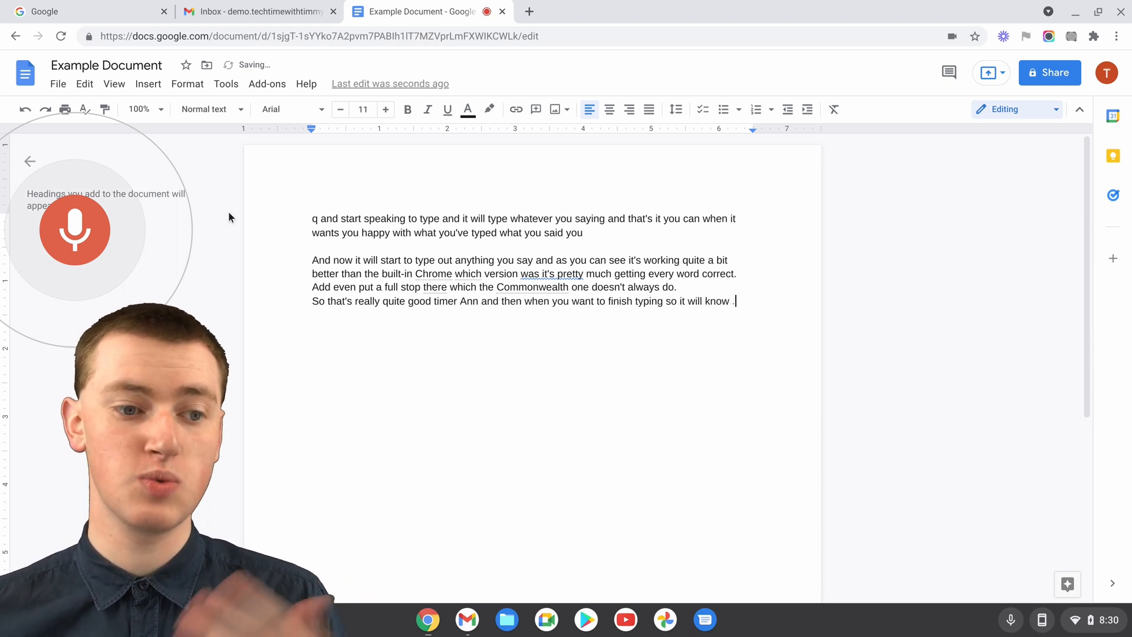
Step: Stop voice typing with the red microphone, ending at 'click on this microphone'
{"action": "left_click", "coordinate": [80, 223]}
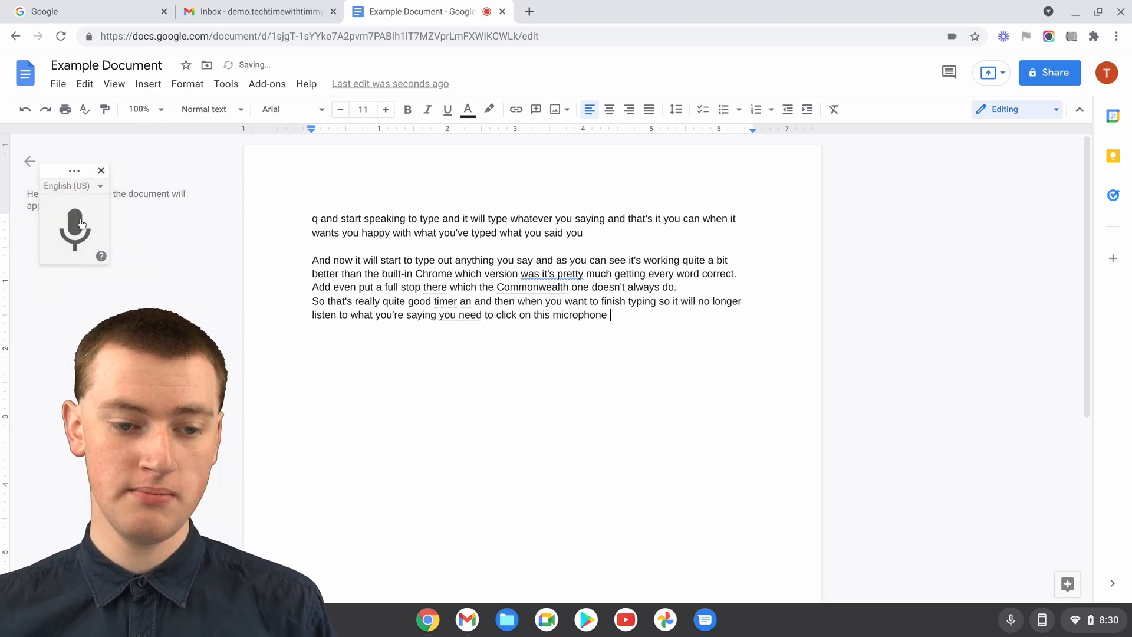